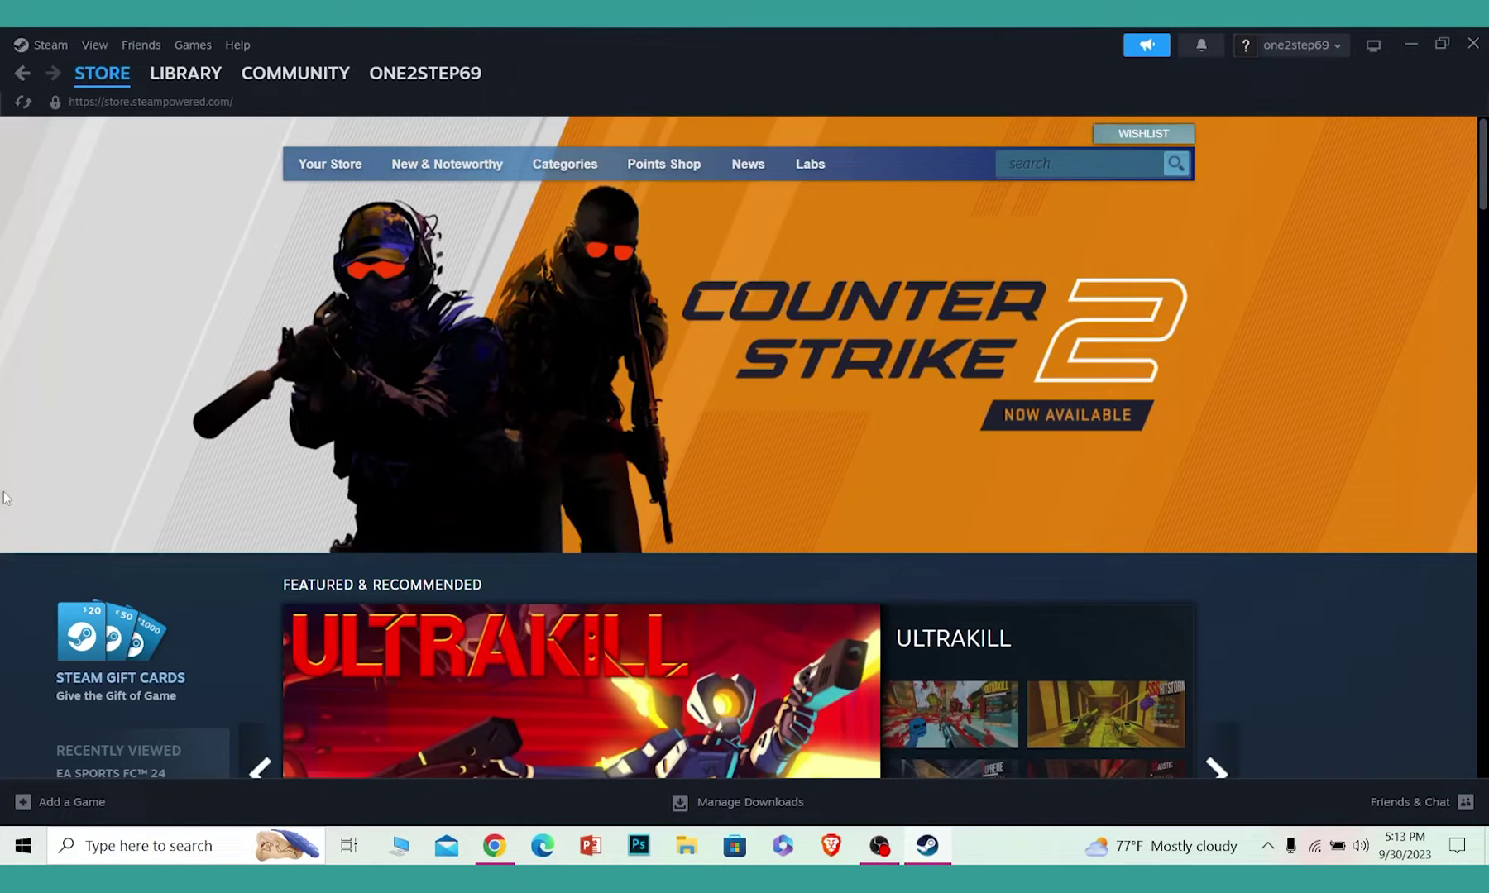
# Step: Open Steam Settings from the Steam menu and go to the Cloud page
pyautogui.click(25, 47)
pyautogui.click(48, 237)
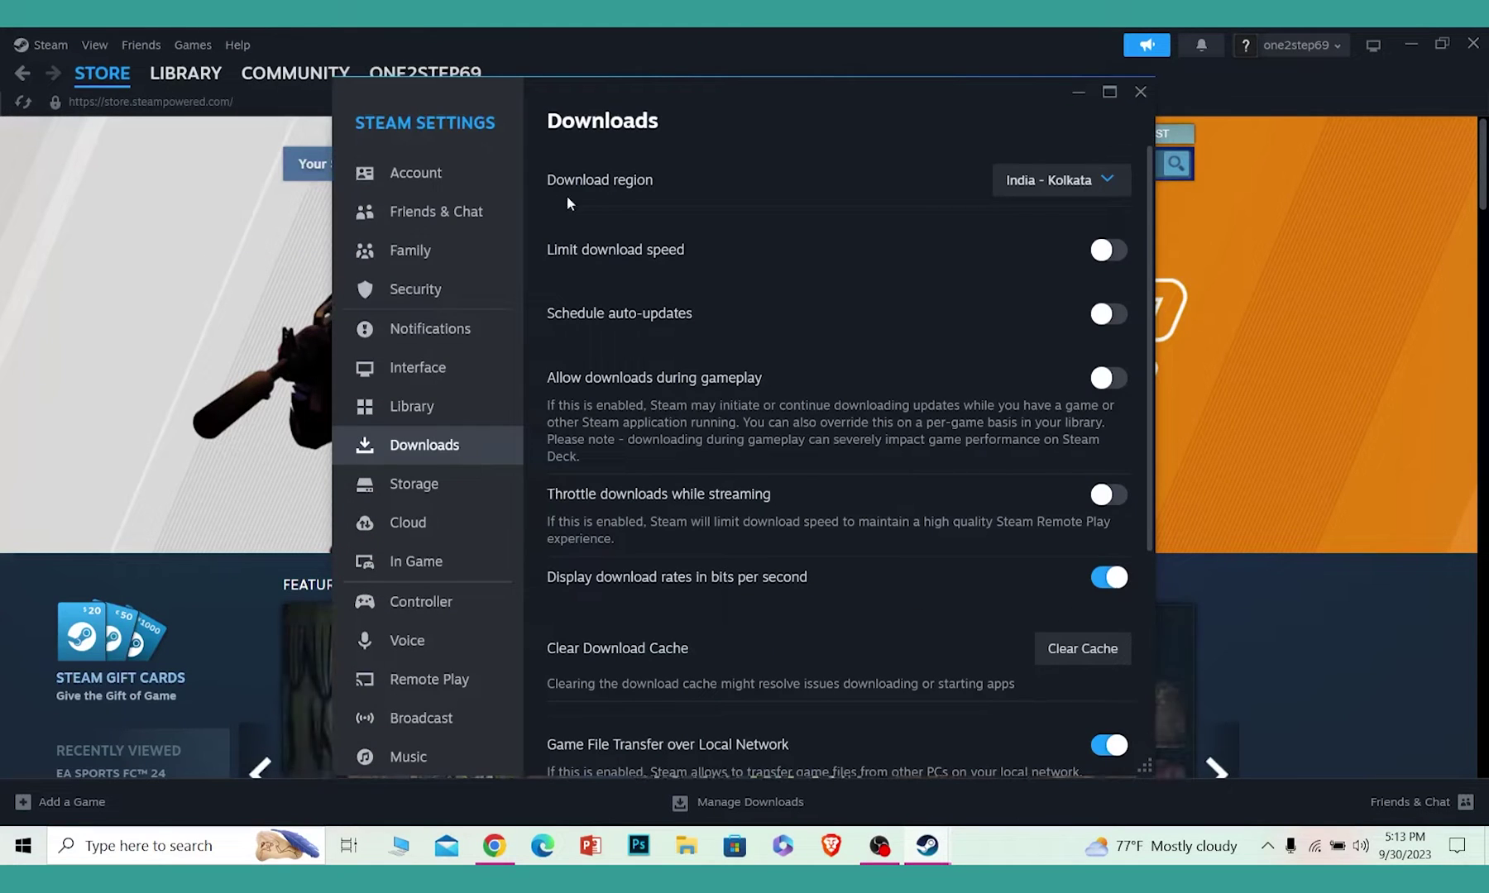
pyautogui.click(417, 524)
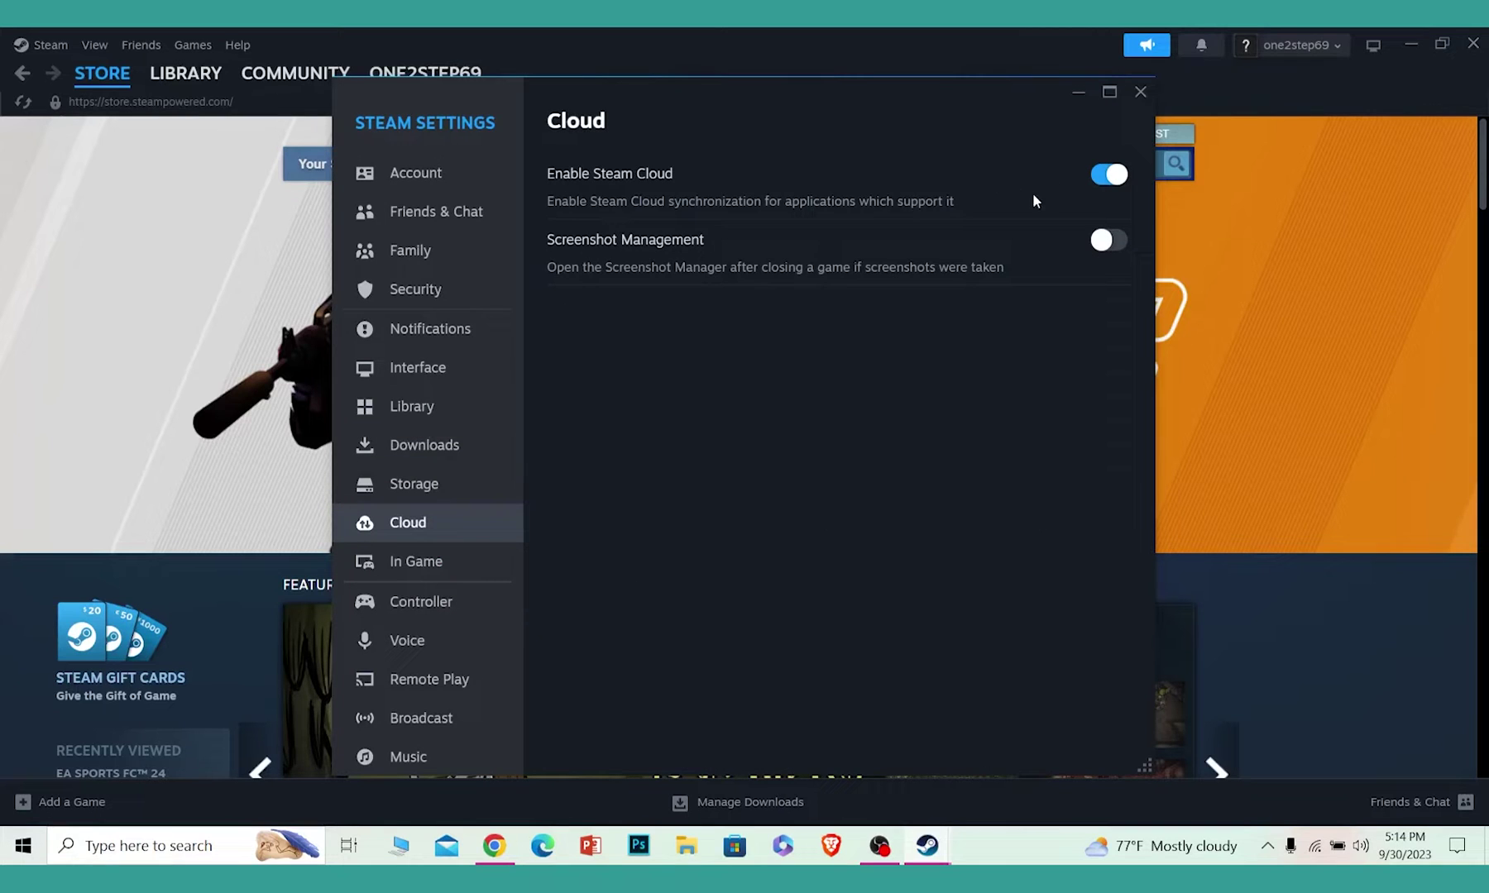
# Step: Toggle Enable Steam Cloud off and back on, then close Steam Settings
pyautogui.click(1115, 177)
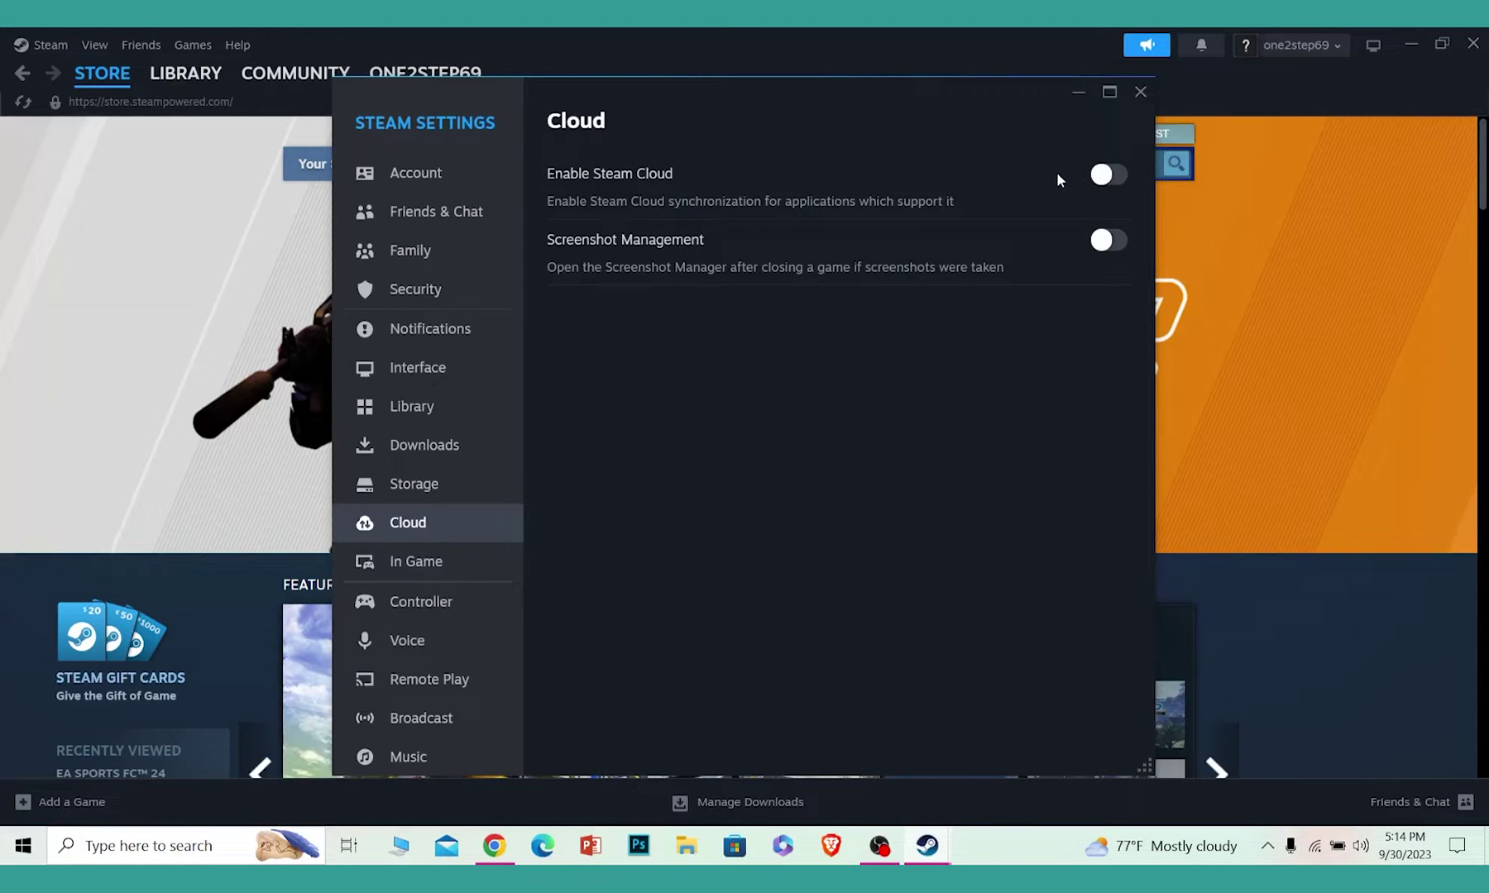
pyautogui.click(1101, 175)
pyautogui.click(1141, 93)
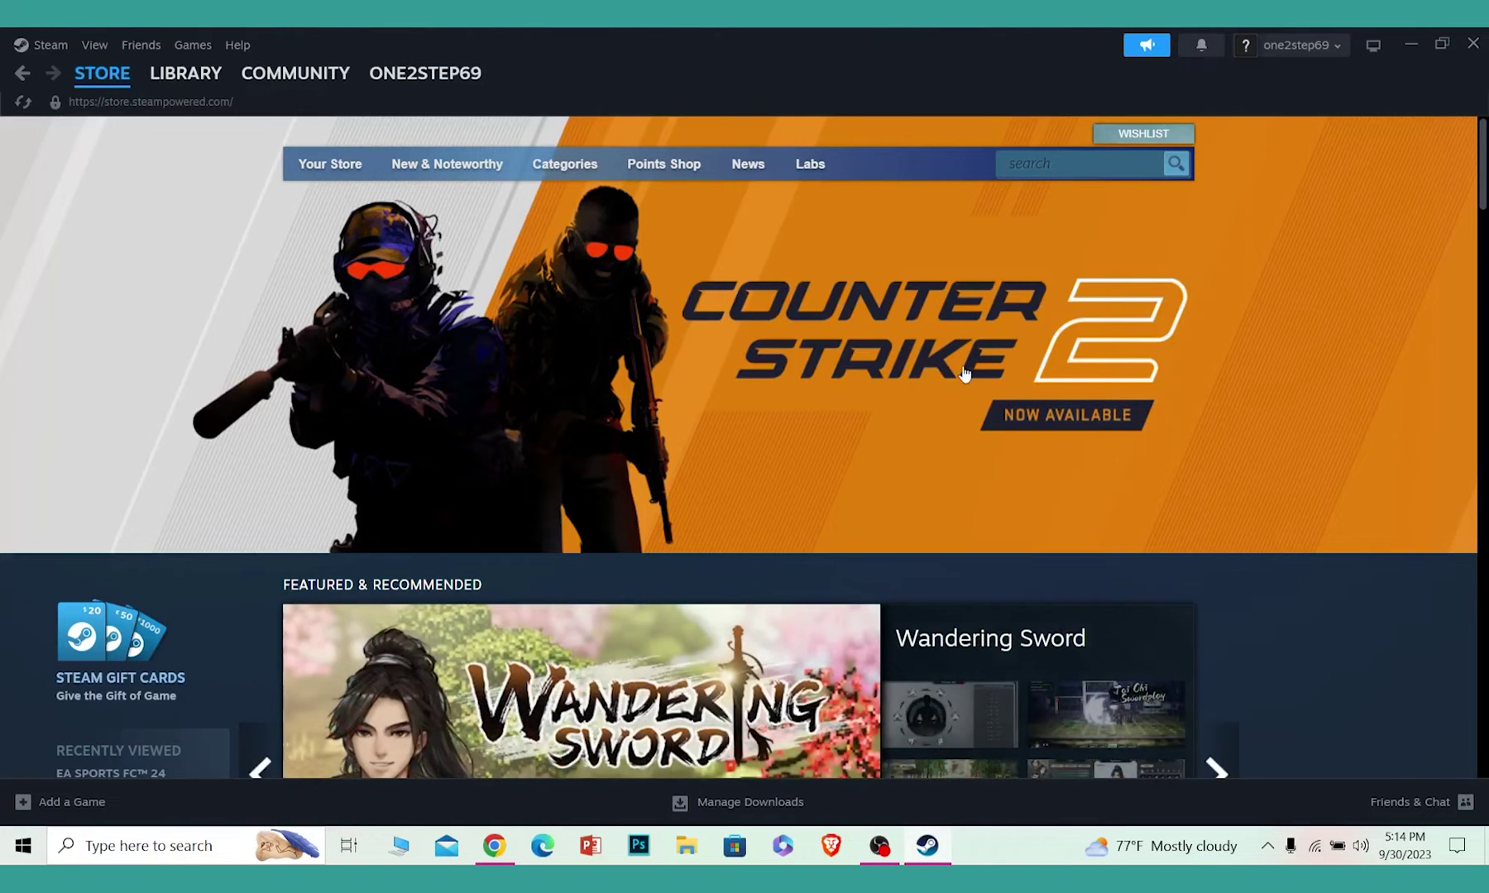
# Step: Choose Restore Game Backup from the Steam menu
pyautogui.click(42, 49)
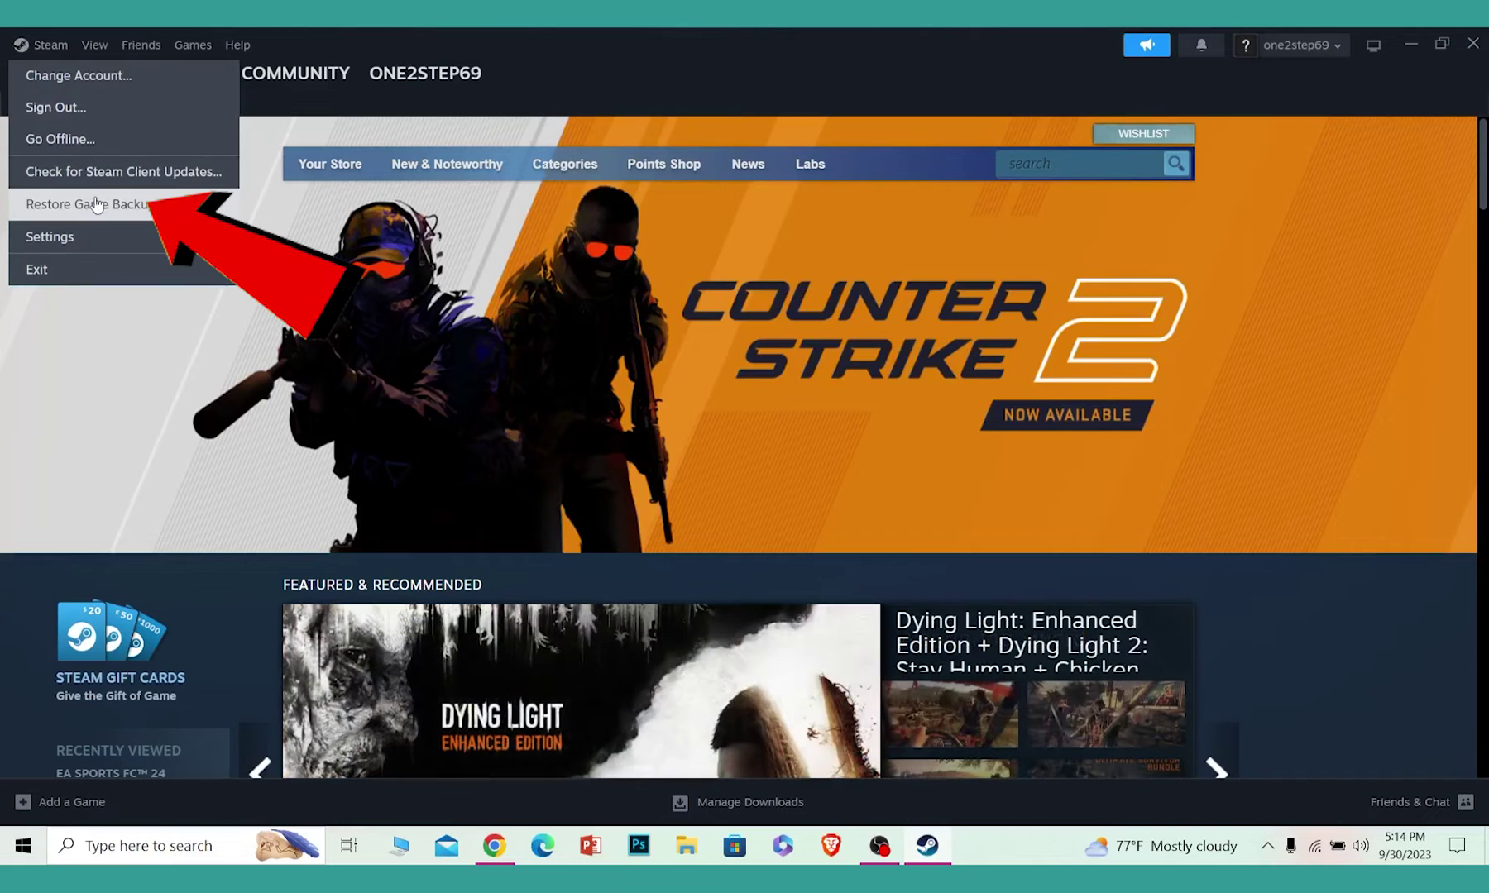
pyautogui.click(97, 205)
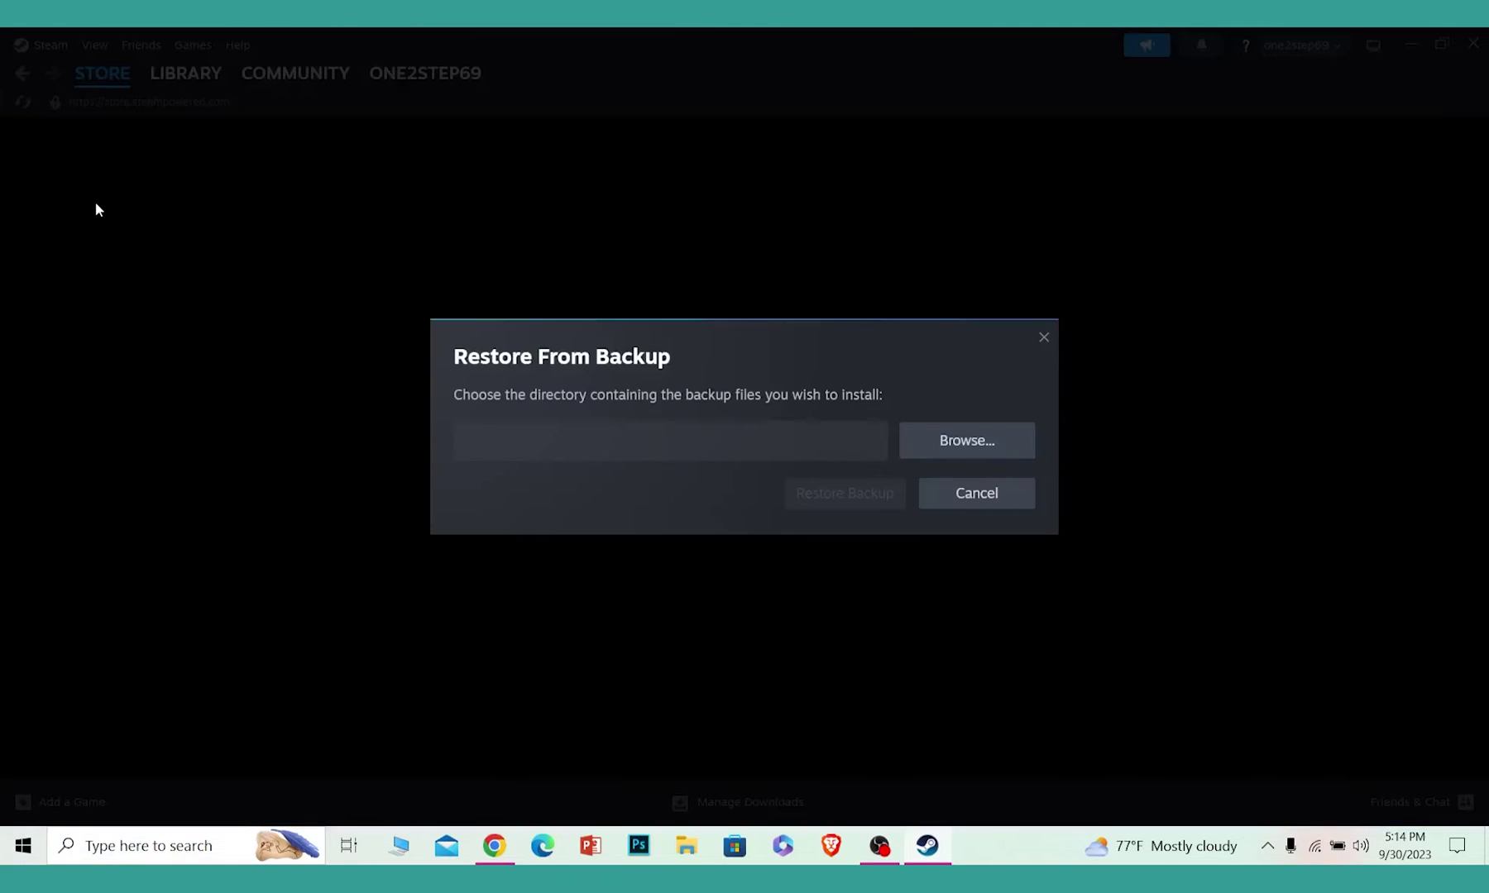
# Step: Pick the Downloads folder as the backup directory
pyautogui.click(932, 445)
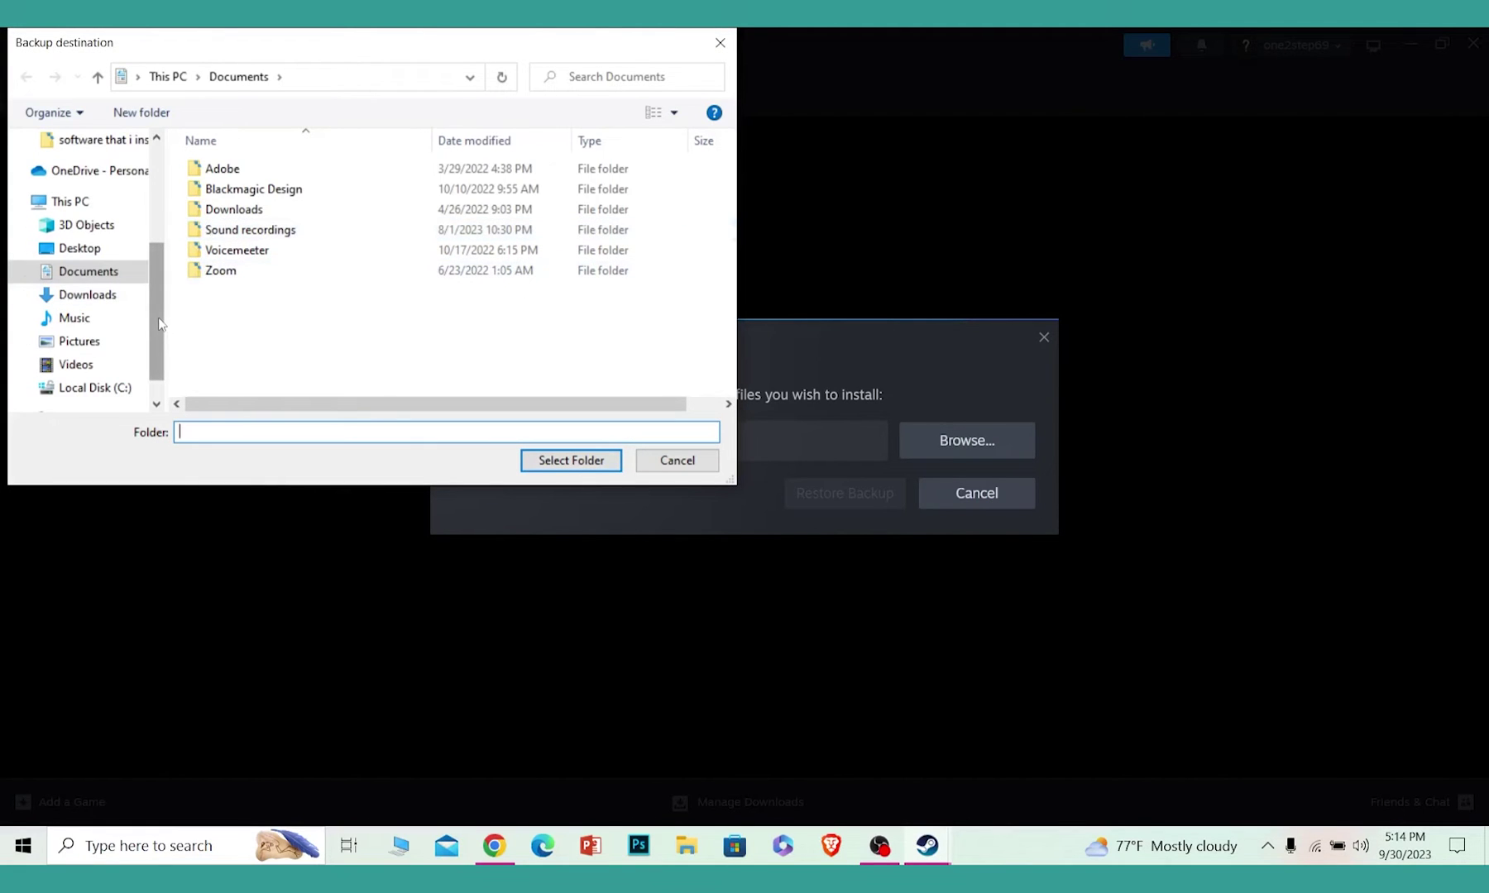
pyautogui.moveTo(156, 326); pyautogui.dragTo(159, 233)
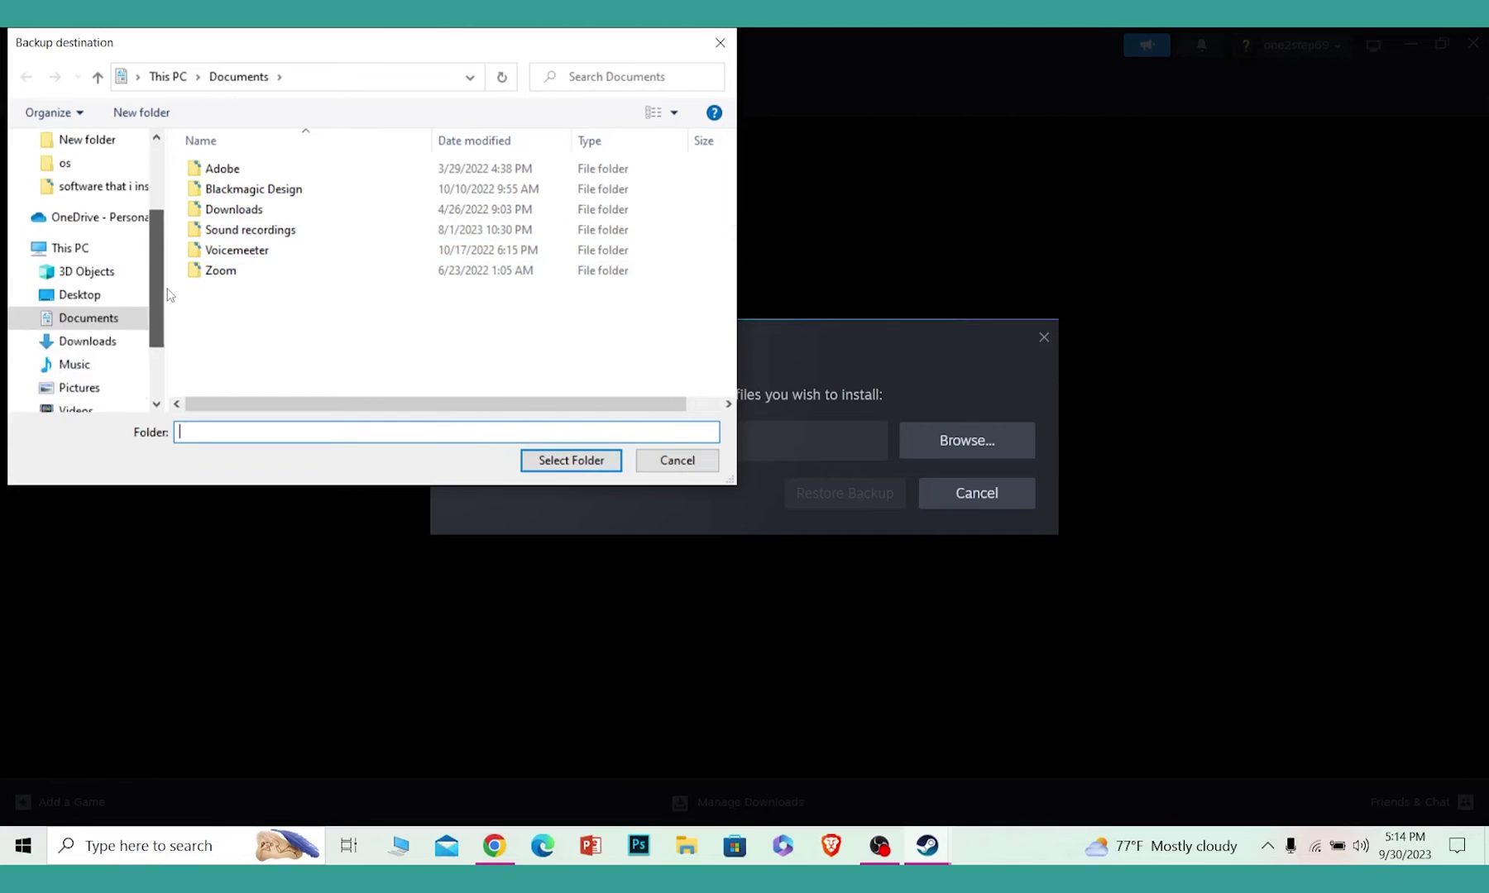
pyautogui.scroll(2, 81, 233)
pyautogui.click(86, 201)
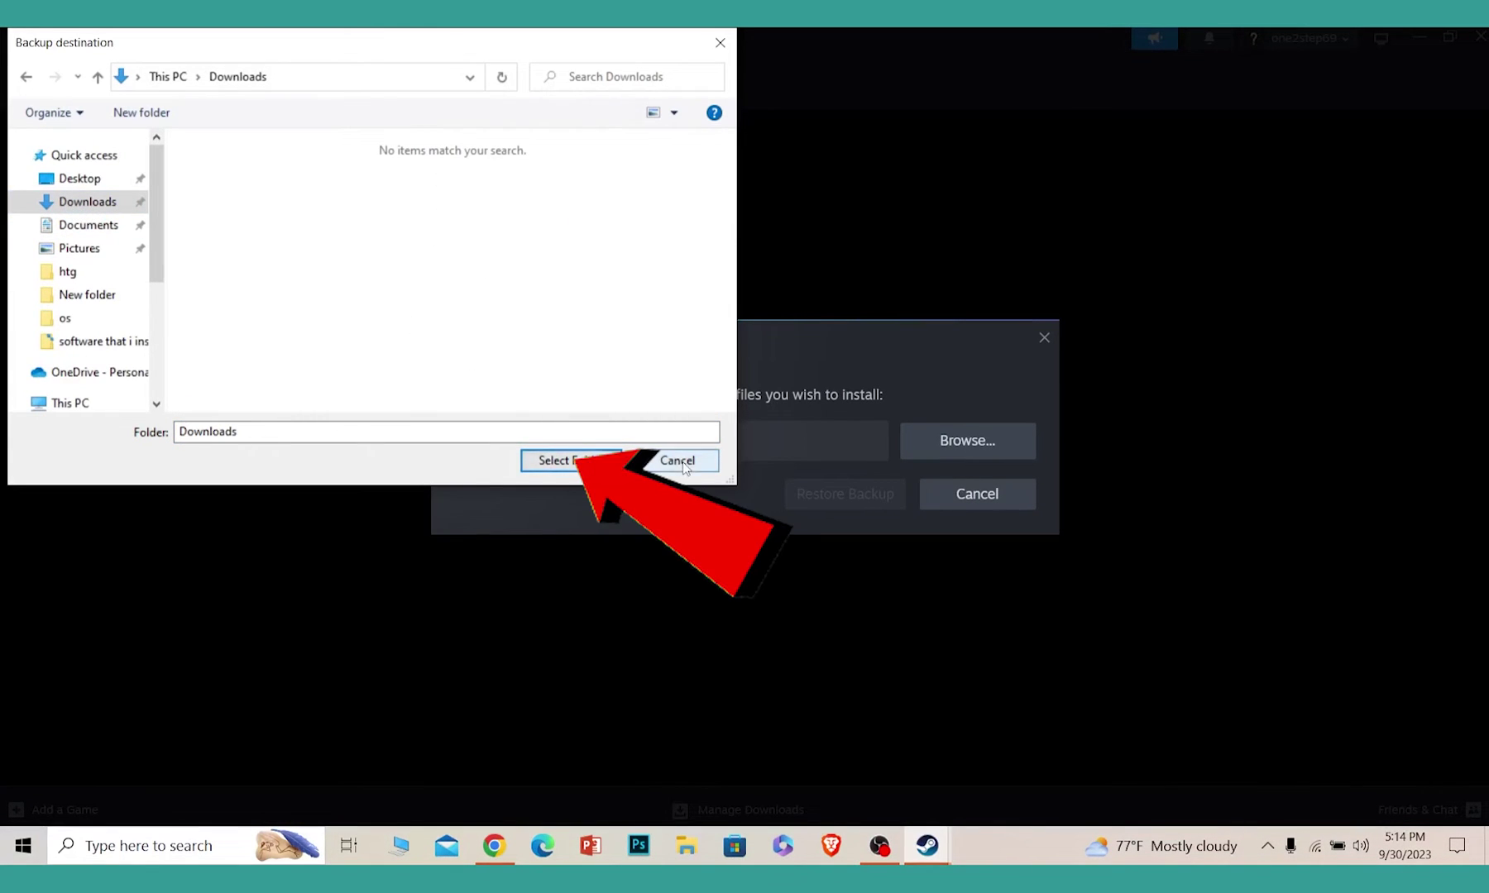
pyautogui.click(571, 459)
# Step: Cancel the Restore From Backup dialog
pyautogui.click(977, 493)
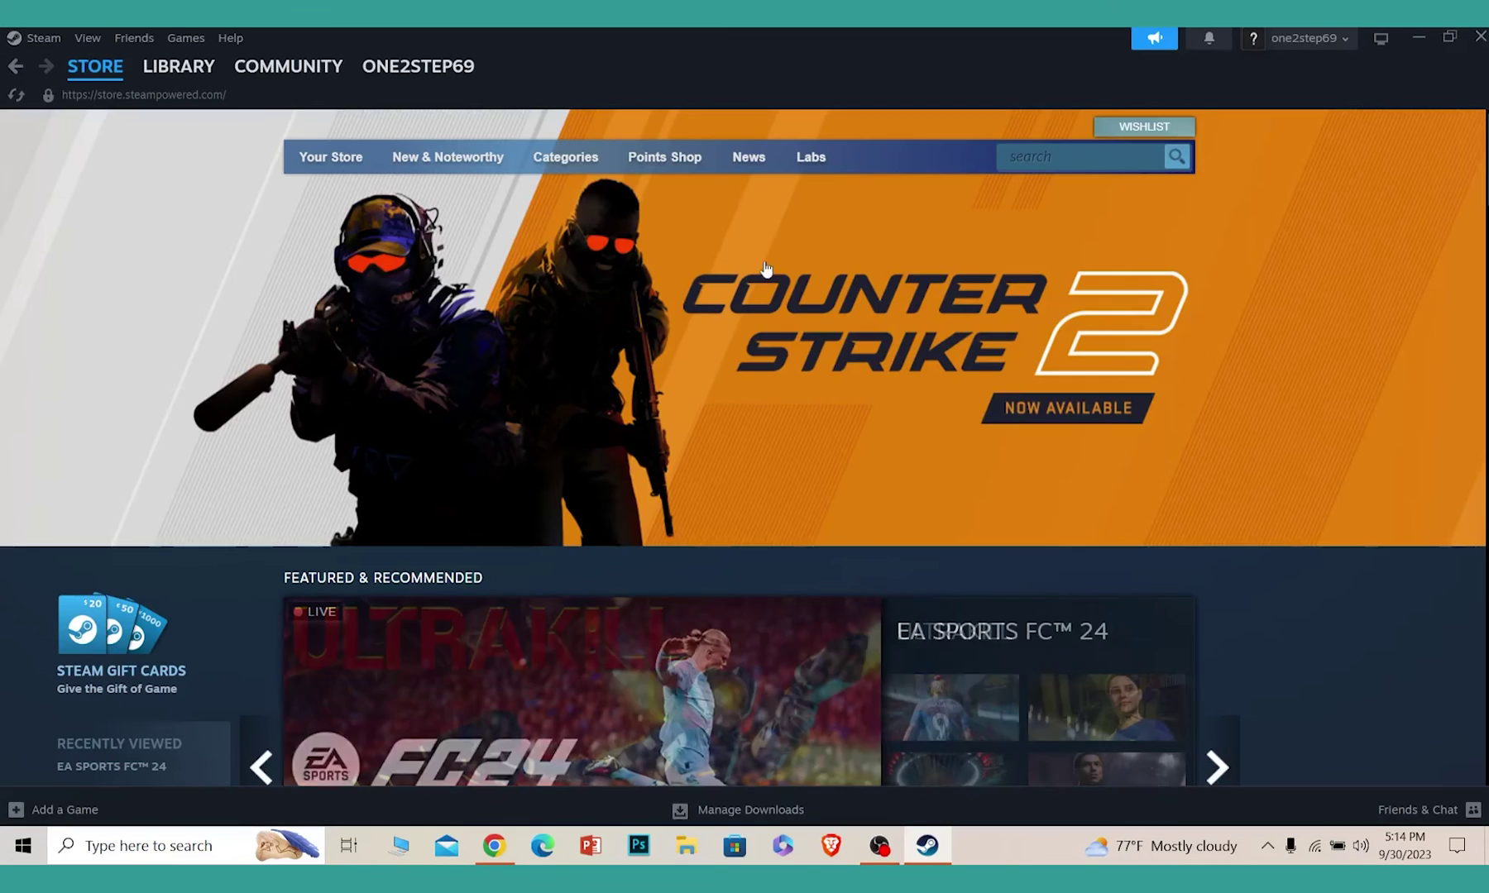